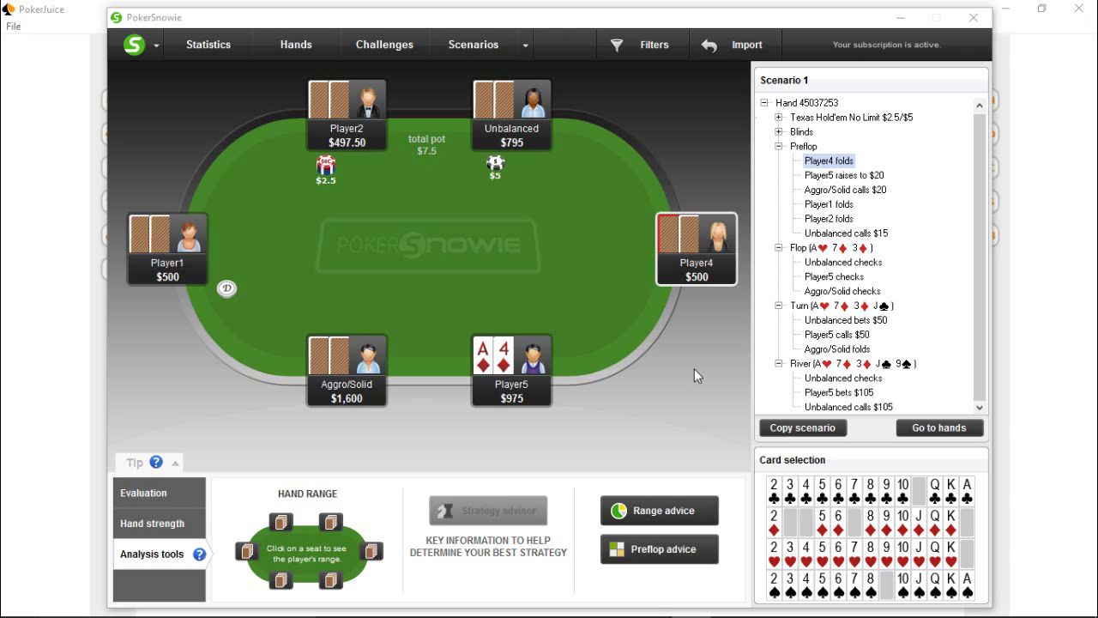
- Step through Aggro/Solid's $20 call, Player2's fold and Unbalanced's $15 call to the A♥7♦3♦ flop
left_click(839, 190)
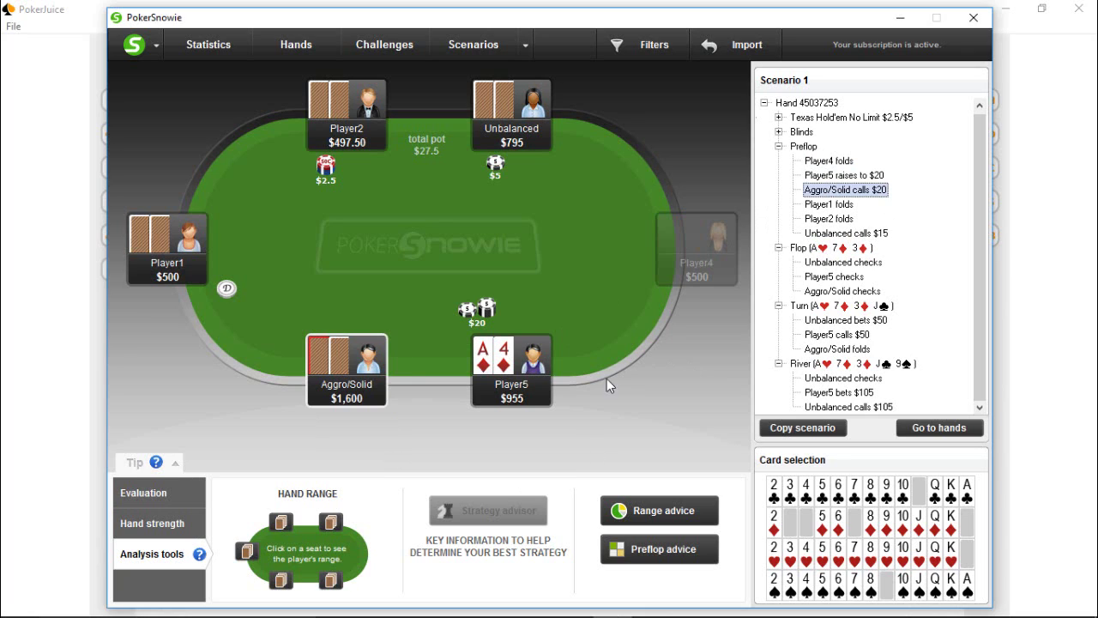
mouse_move(514, 367)
left_click(848, 220)
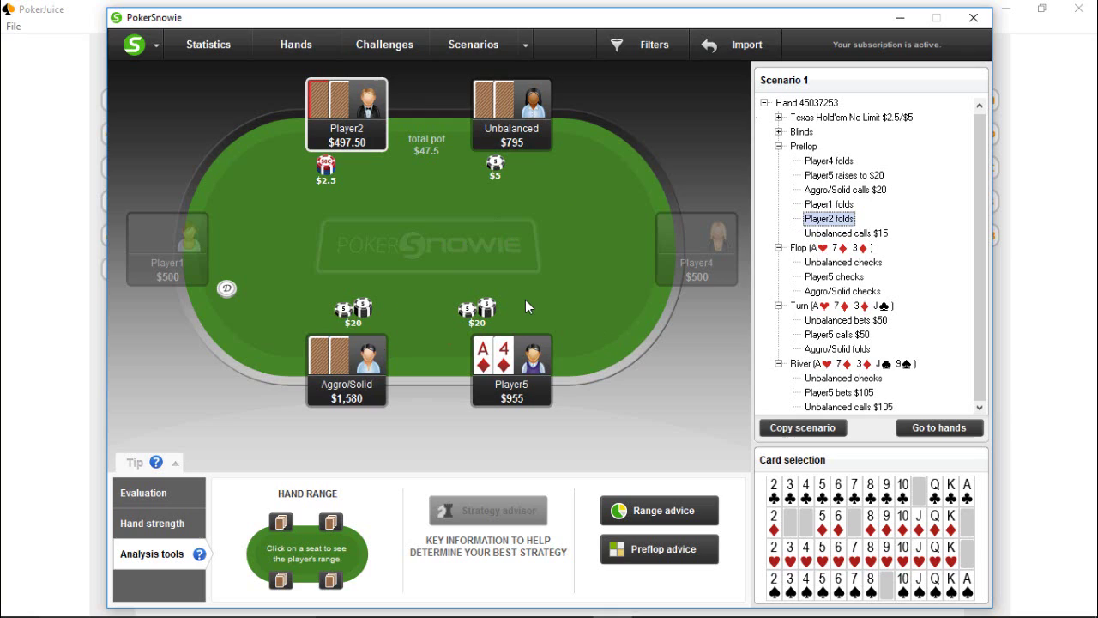
left_click(849, 235)
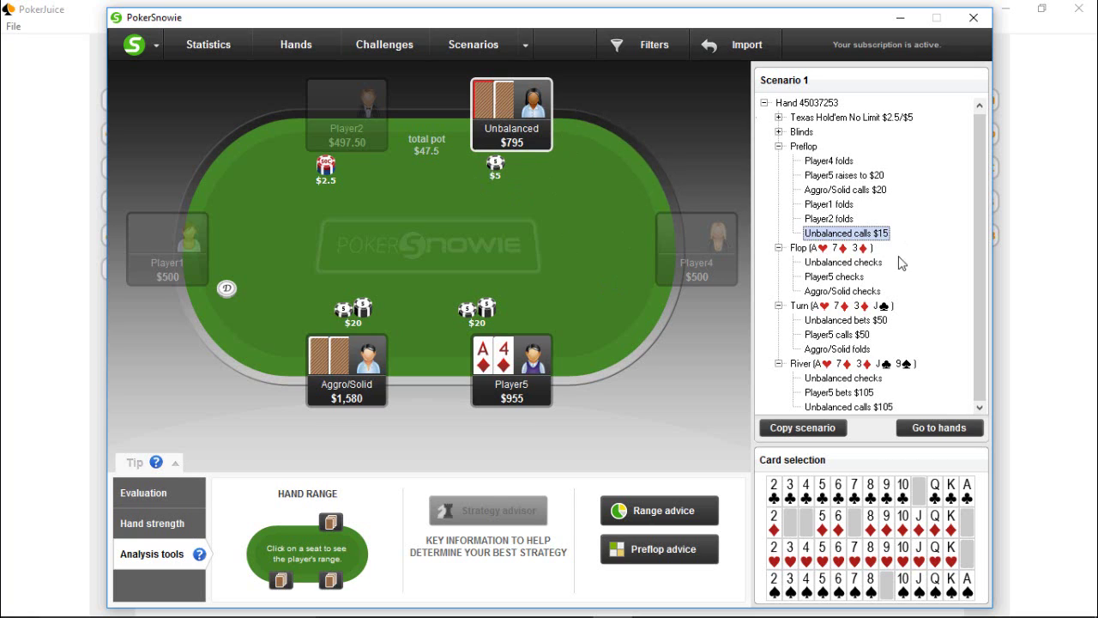
left_click(862, 251)
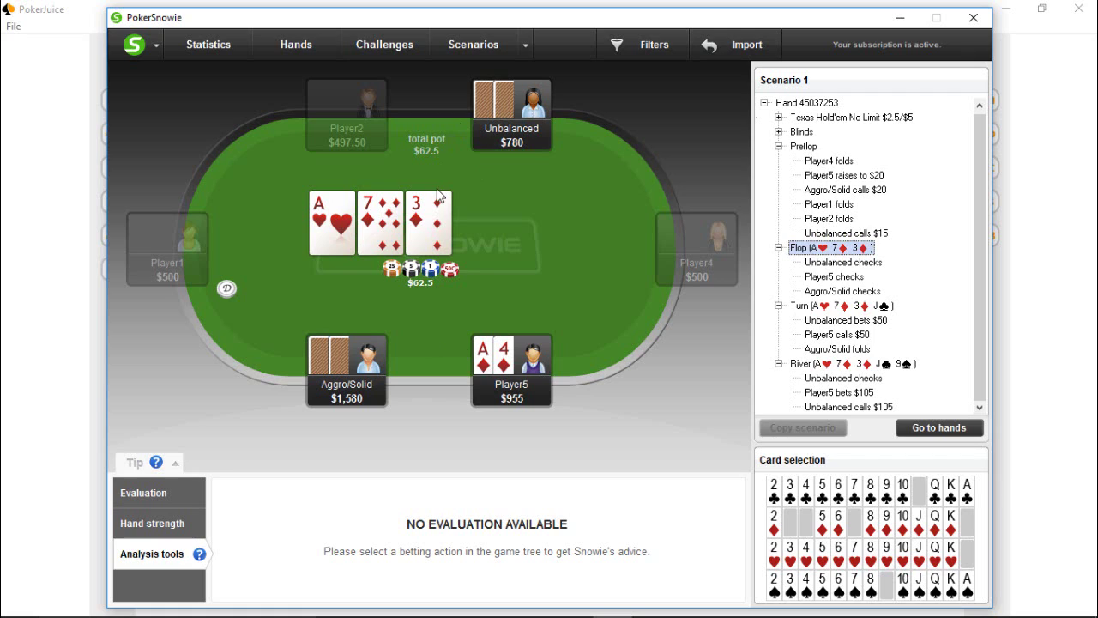
- Show Player5's check on the flop, with the pot at $62.5
left_click(822, 279)
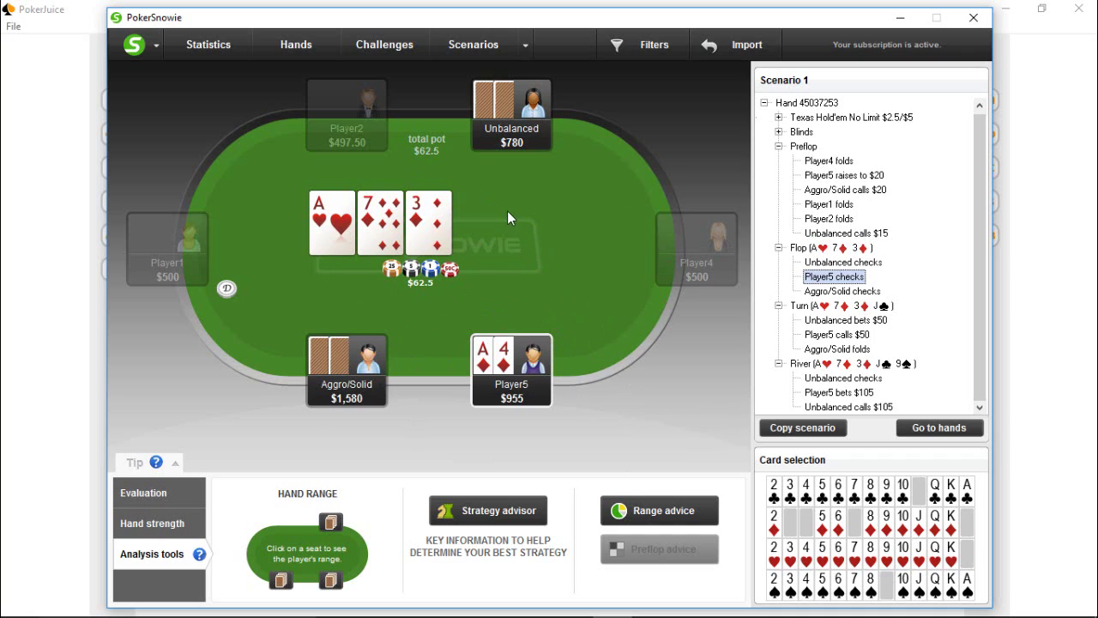
- Advance past Aggro/Solid's flop check and deal the J♣ turn card
left_click(850, 292)
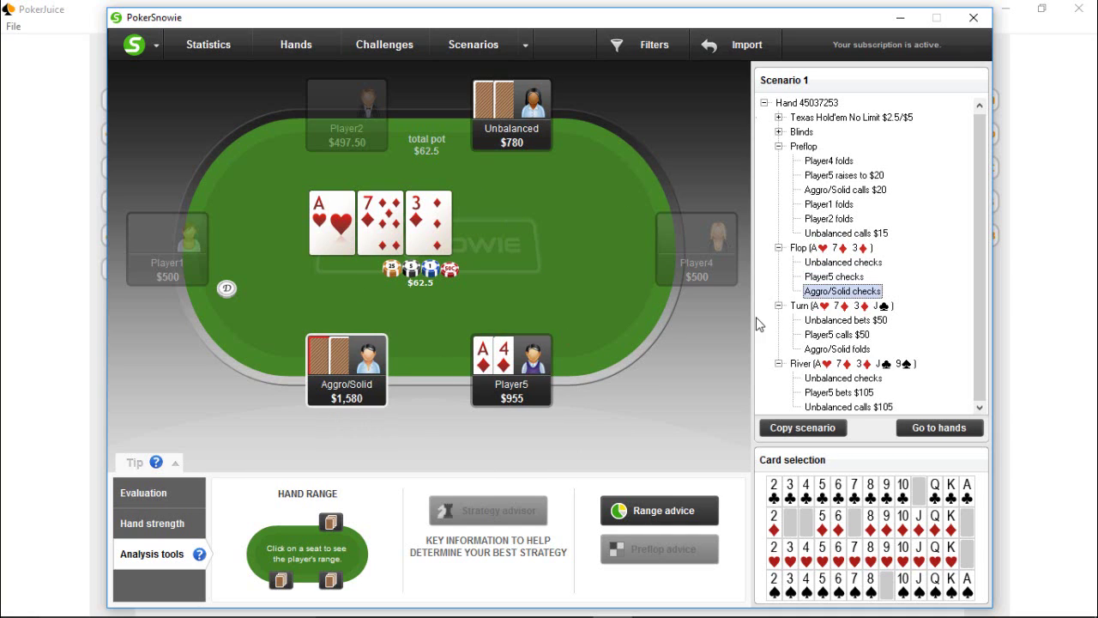
left_click(839, 309)
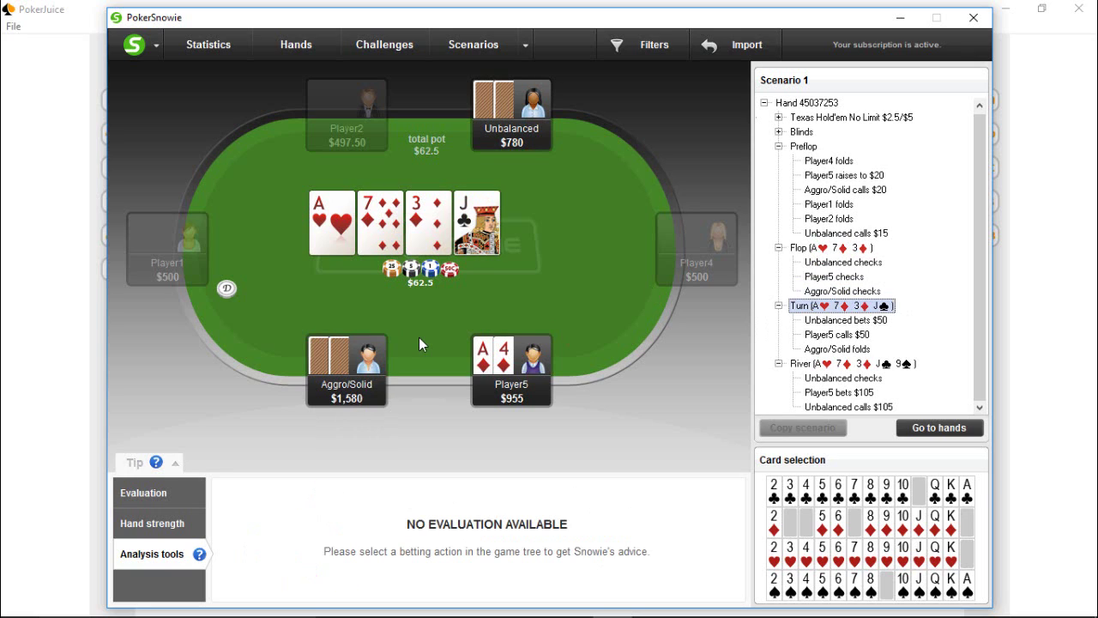
left_click(828, 292)
mouse_move(453, 281)
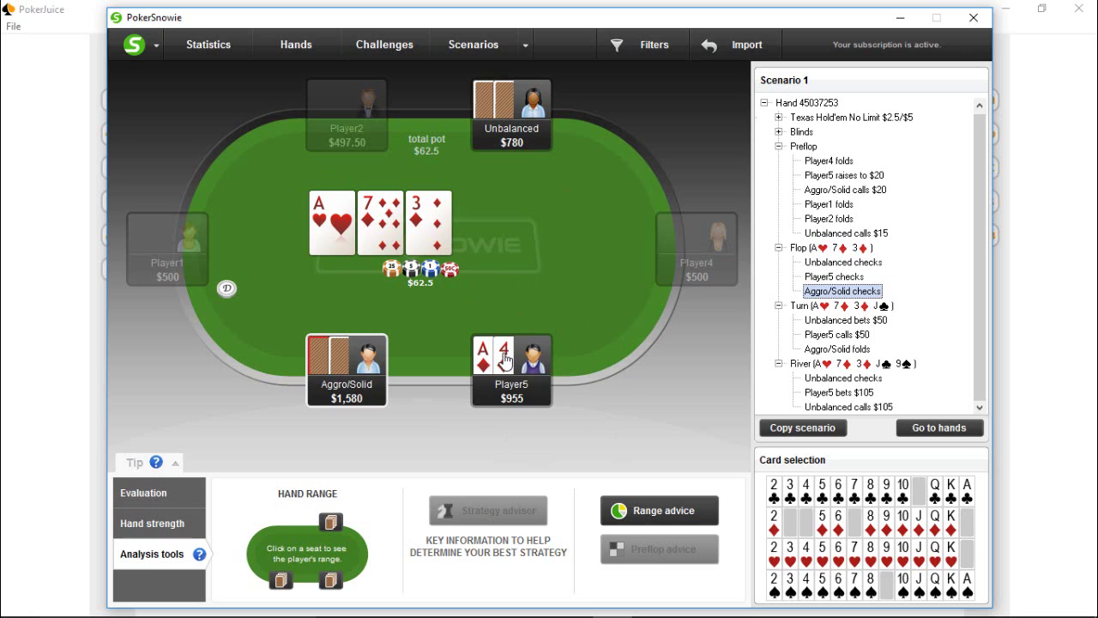
left_click(841, 307)
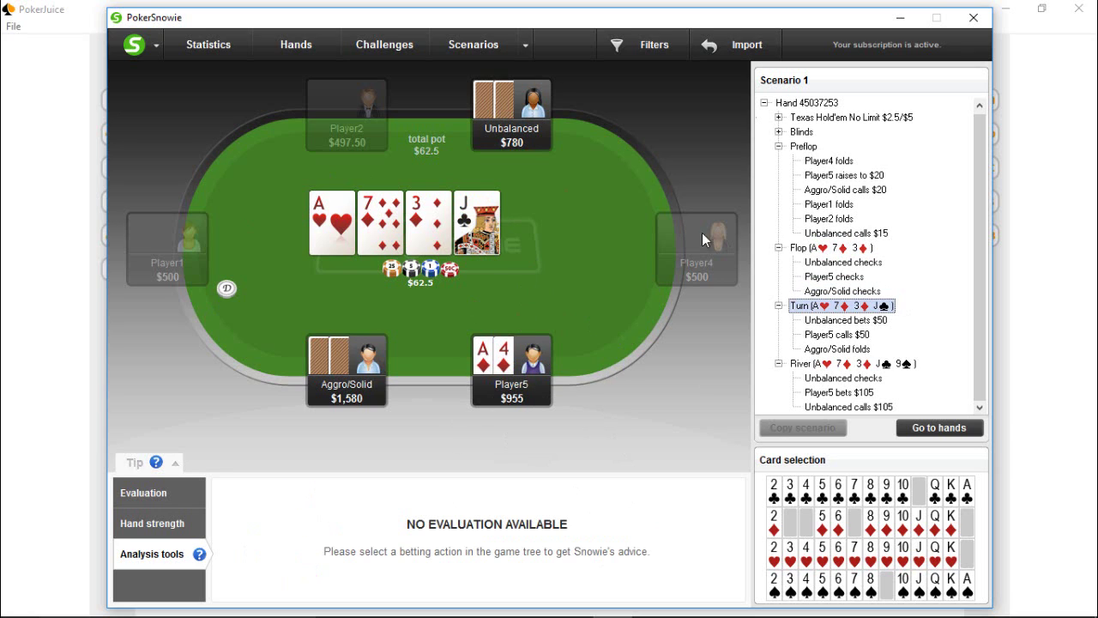
- Step the turn to Unbalanced's $50 bet and Player5's $50 call
left_click(850, 320)
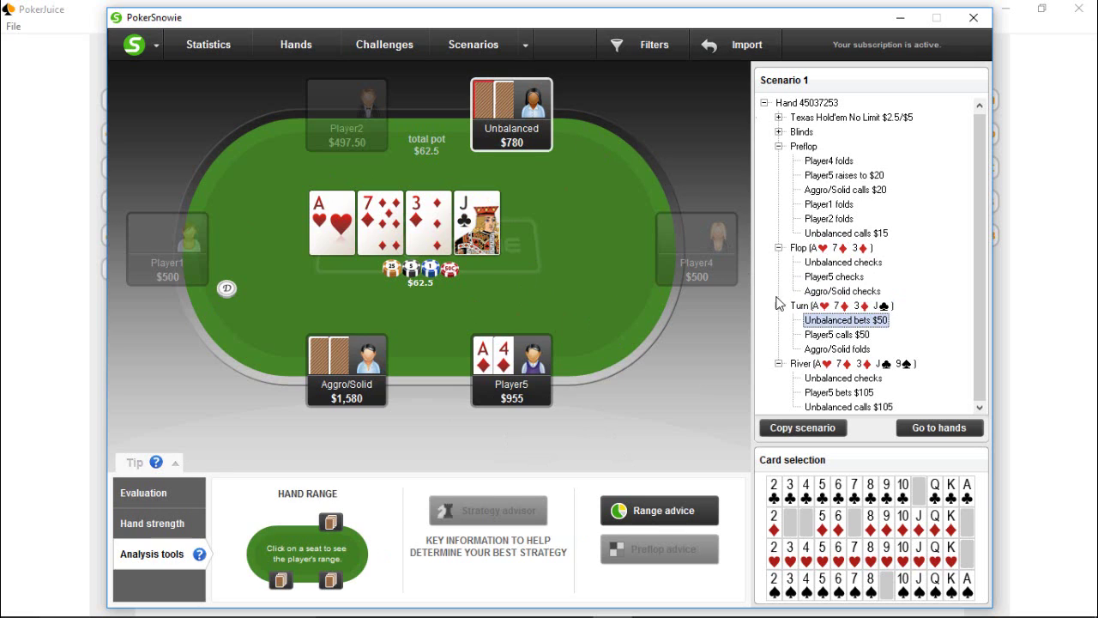
left_click(824, 335)
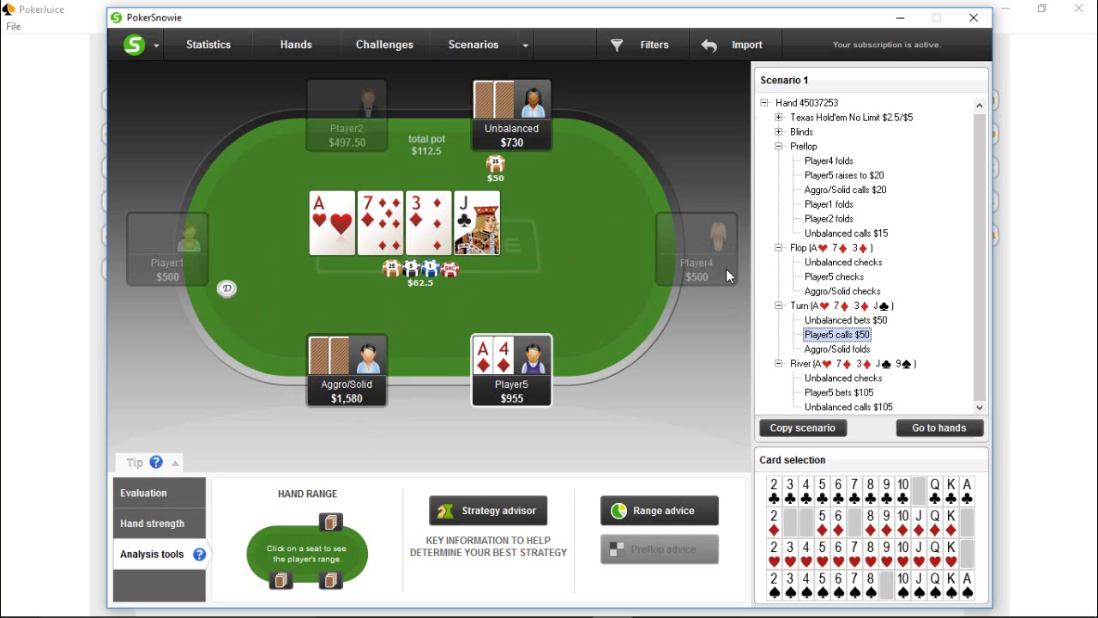
left_click(840, 350)
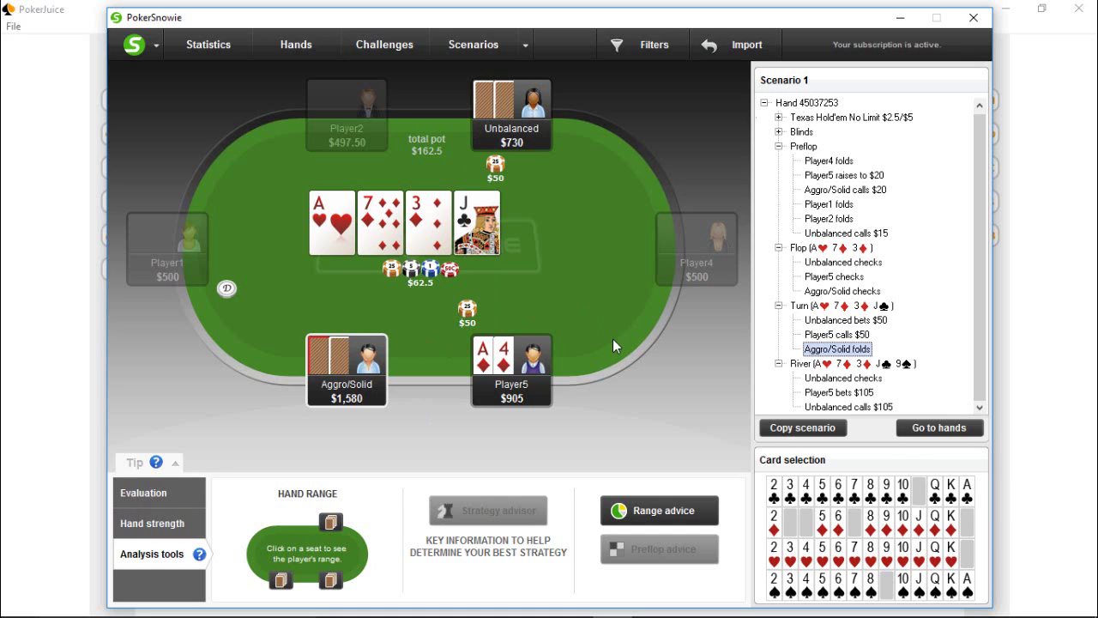
left_click(910, 365)
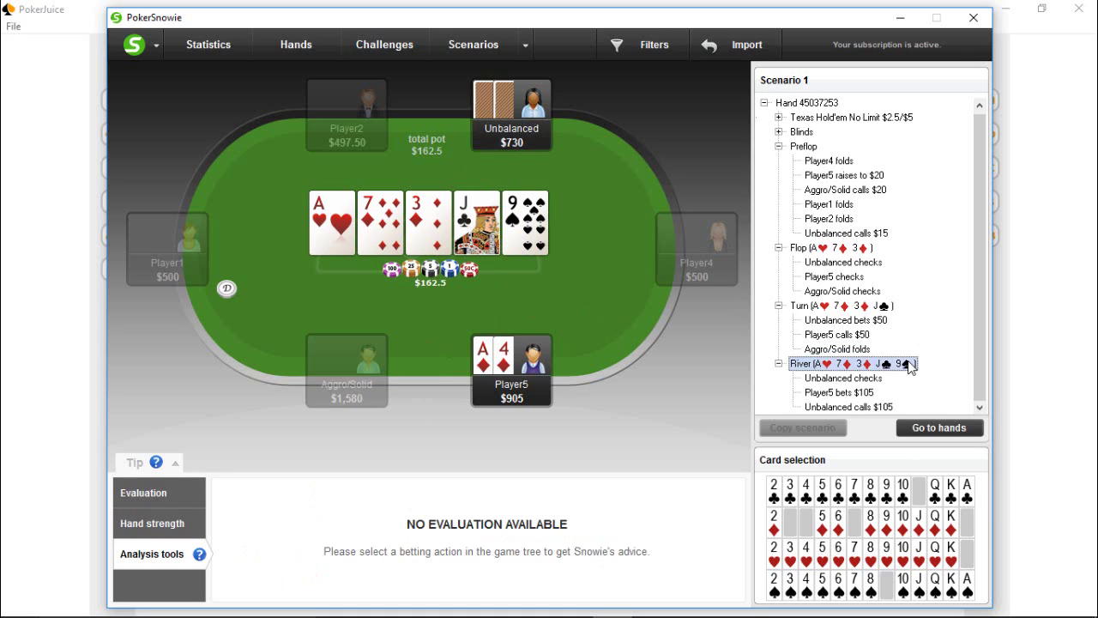
left_click(860, 379)
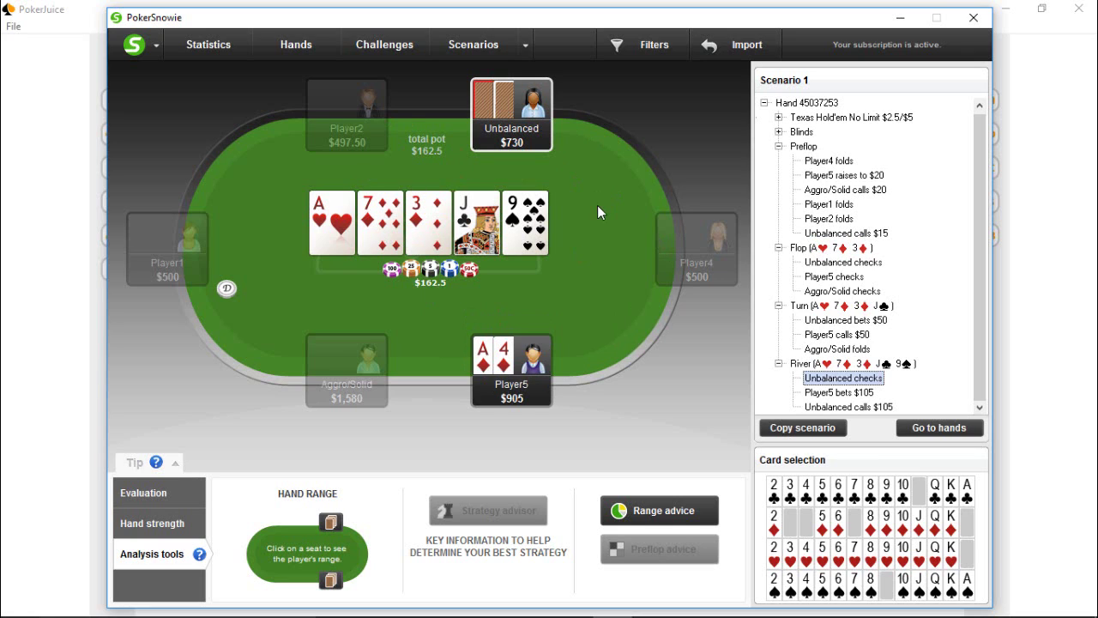
- Step to Unbalanced calling Player5's $105 river bet, and give Unbalanced the K♦
mouse_move(396, 286)
left_click(843, 392)
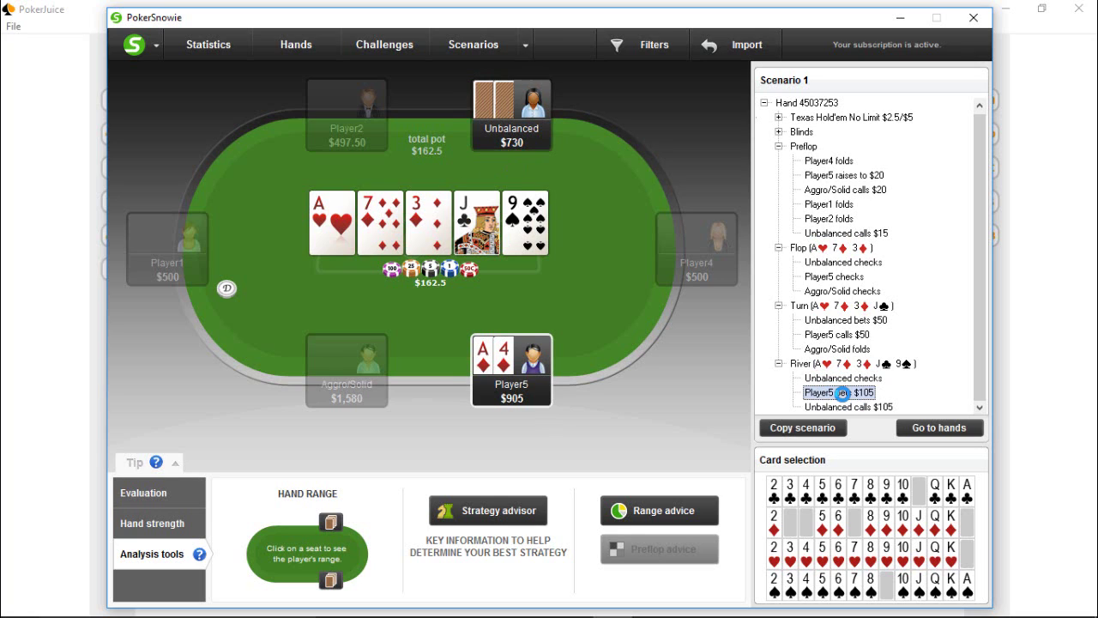
left_click(854, 406)
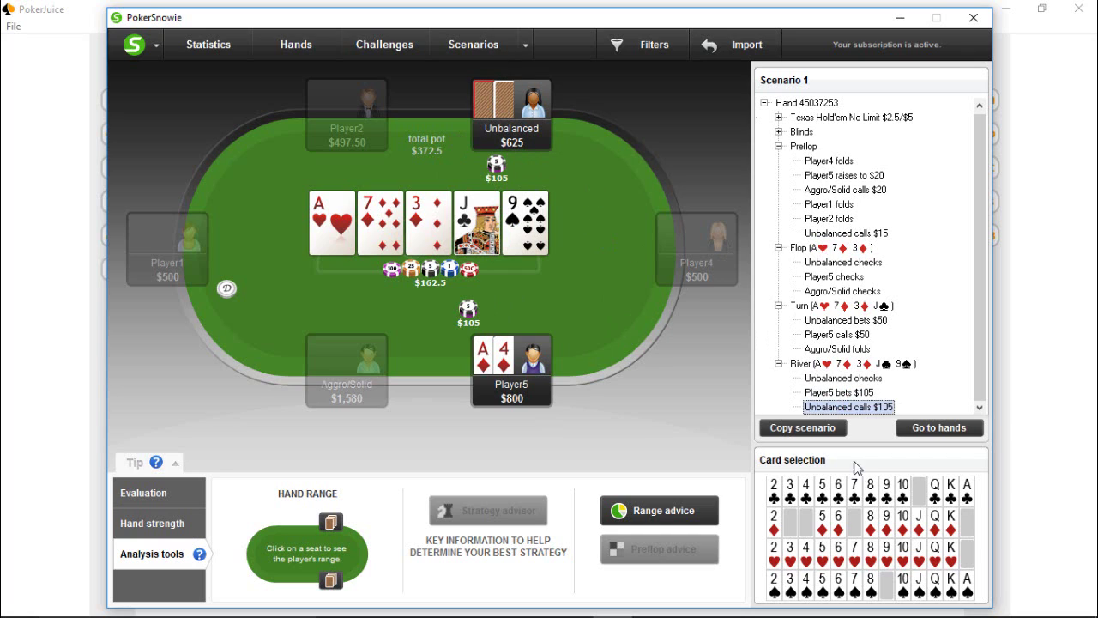
left_click(951, 519)
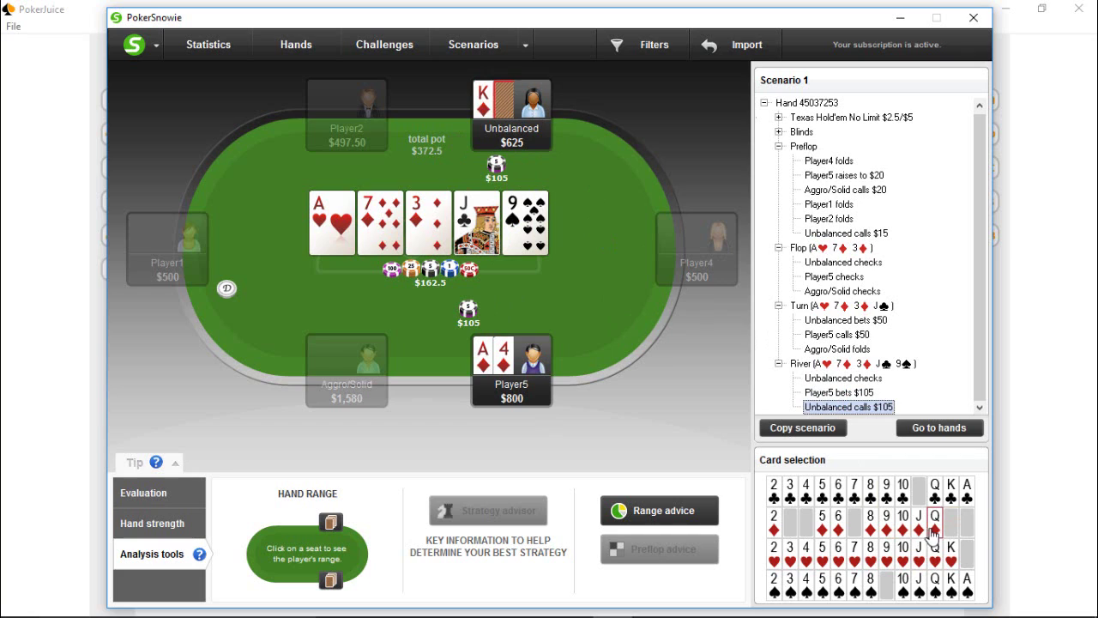
- Assign the J♦ as Unbalanced's second hole card, making K♦J♦
left_click(919, 521)
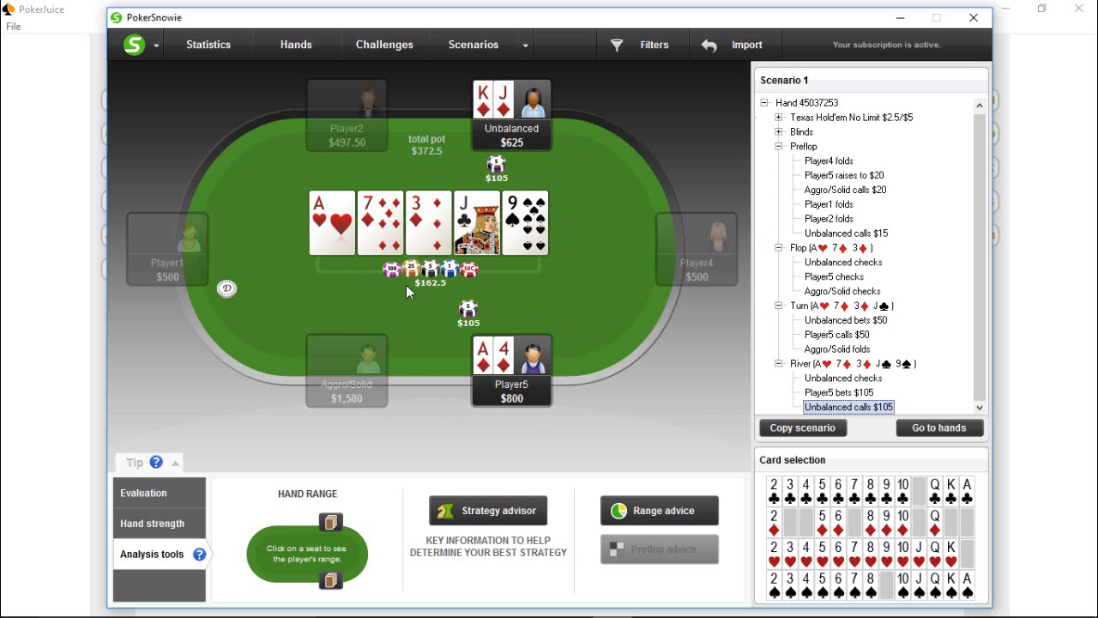
mouse_move(408, 292)
- Bring PokerJuice forward and step through CO's 3.50 raise, BTN's 12.00 raise, and SB and BB folds
left_click(901, 17)
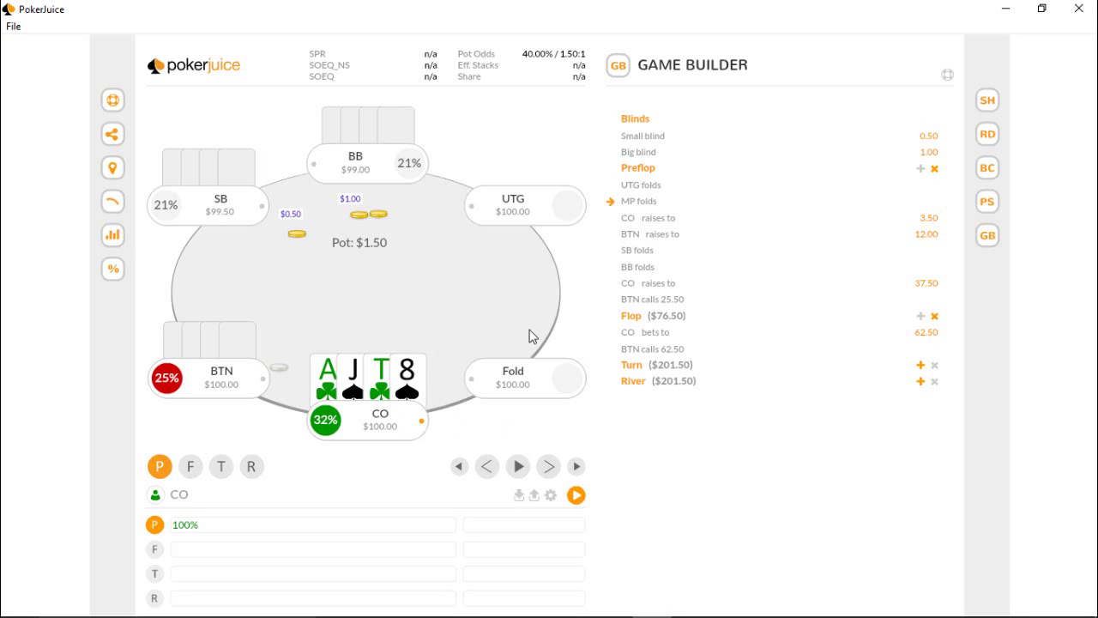
left_click(548, 468)
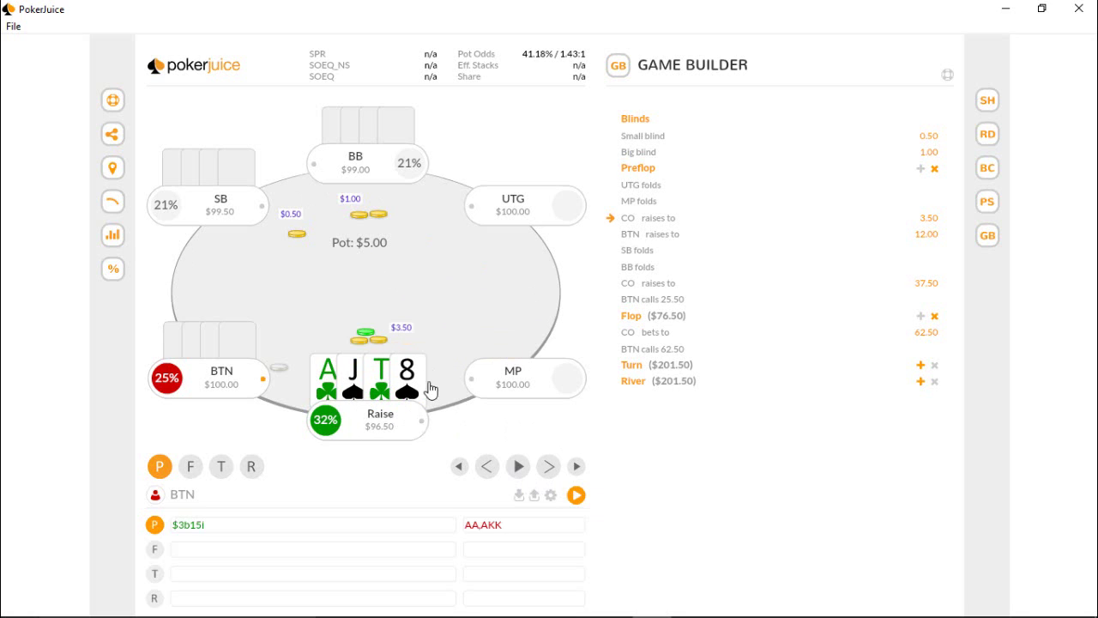
mouse_move(432, 406)
left_click(549, 472)
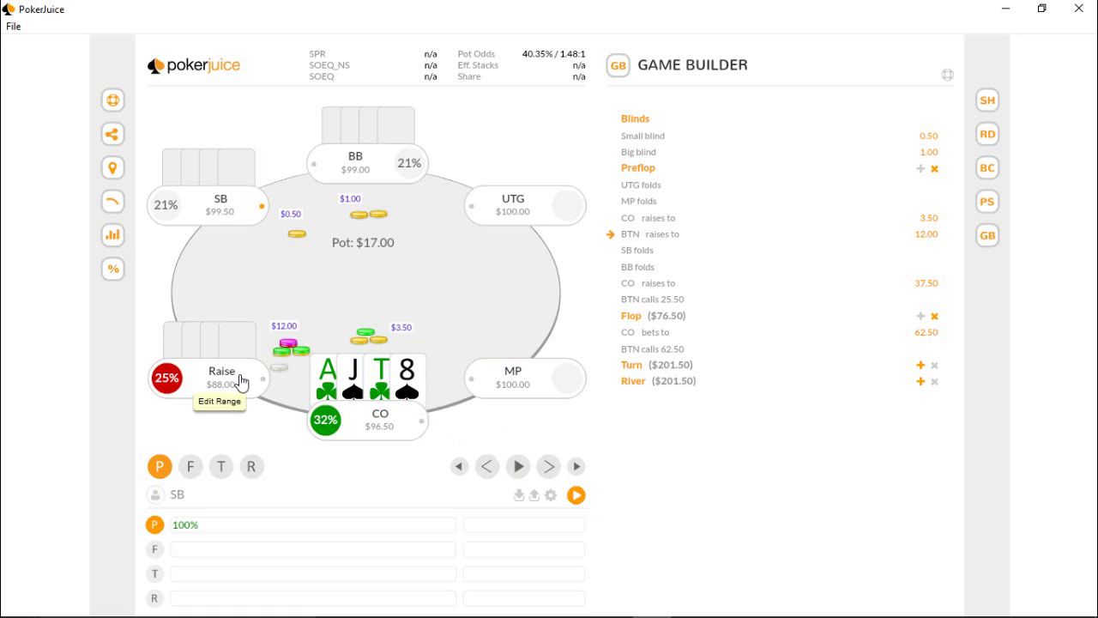
left_click(547, 476)
left_click(547, 474)
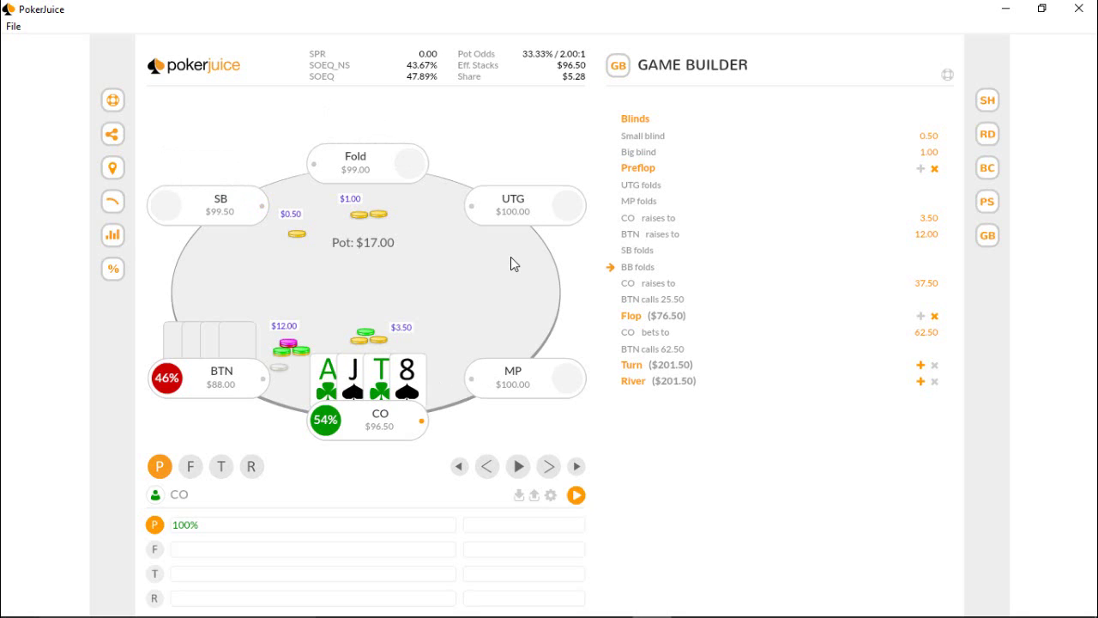
mouse_move(351, 418)
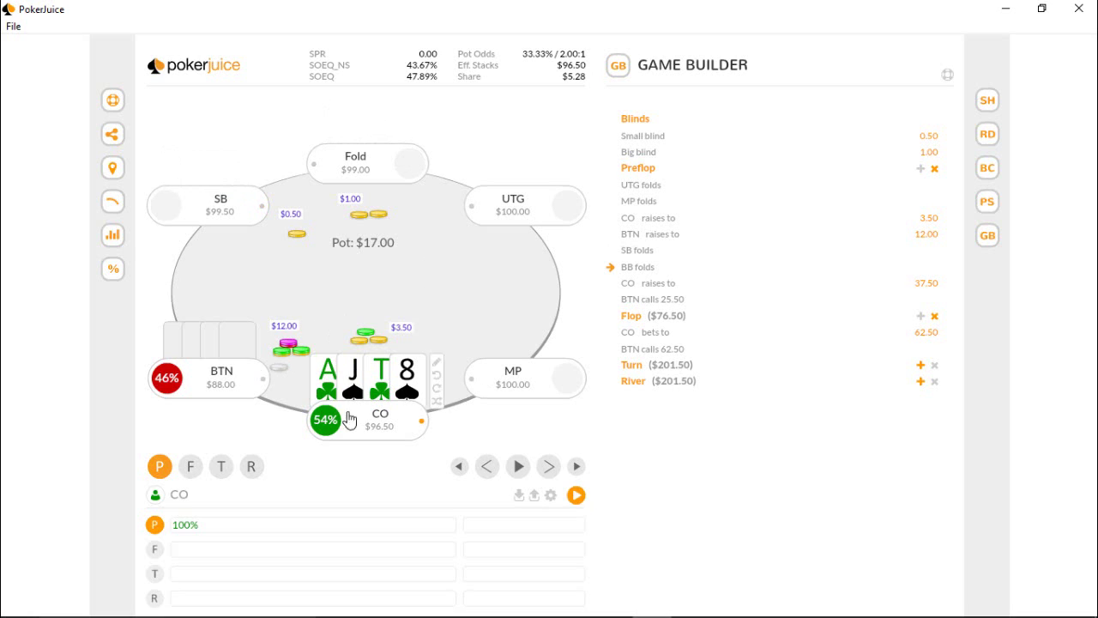
mouse_move(236, 273)
mouse_move(319, 427)
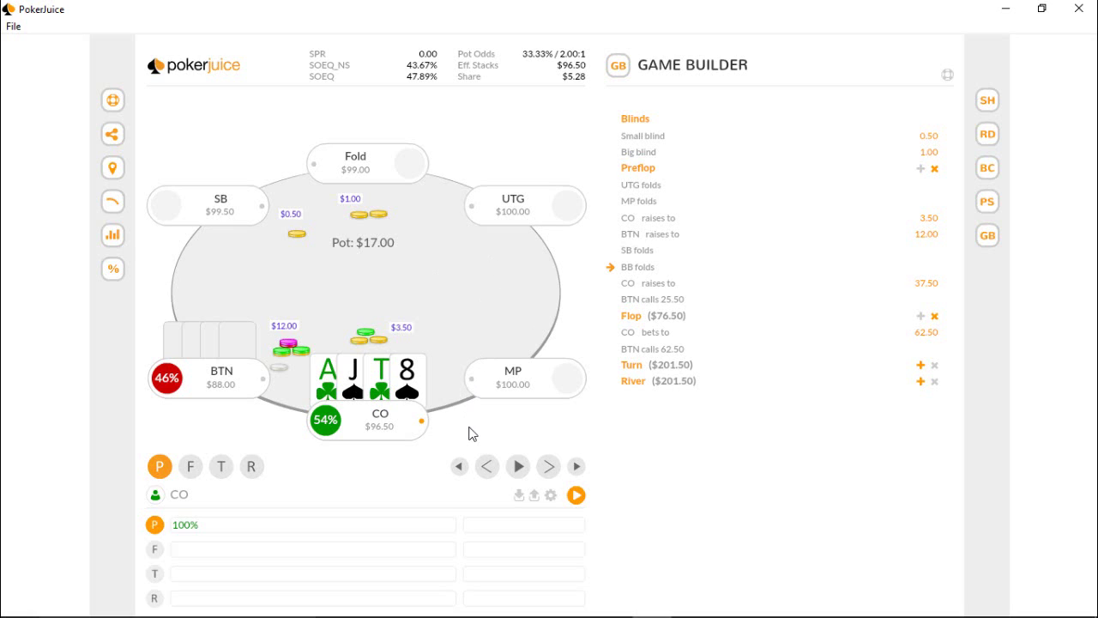
- Clear BTN's AA,AKK range and rerun the equity simulation
left_click(192, 379)
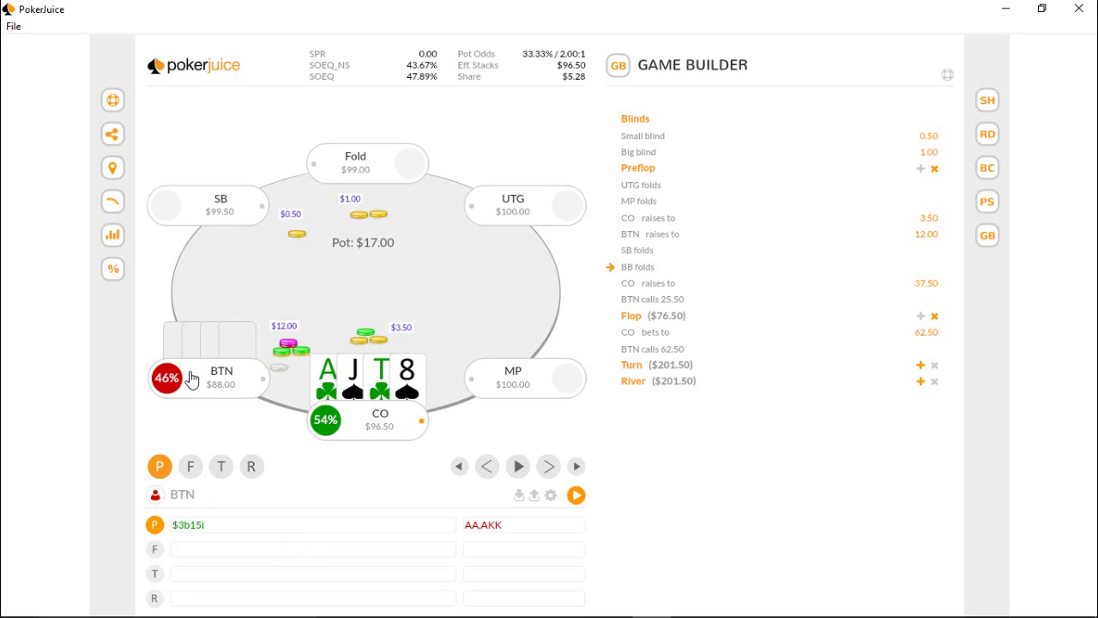
left_click(525, 526)
key("BackSpace")
key("BackSpace")
key("BackSpace")
key("BackSpace")
key("BackSpace")
key("BackSpace")
left_click(577, 496)
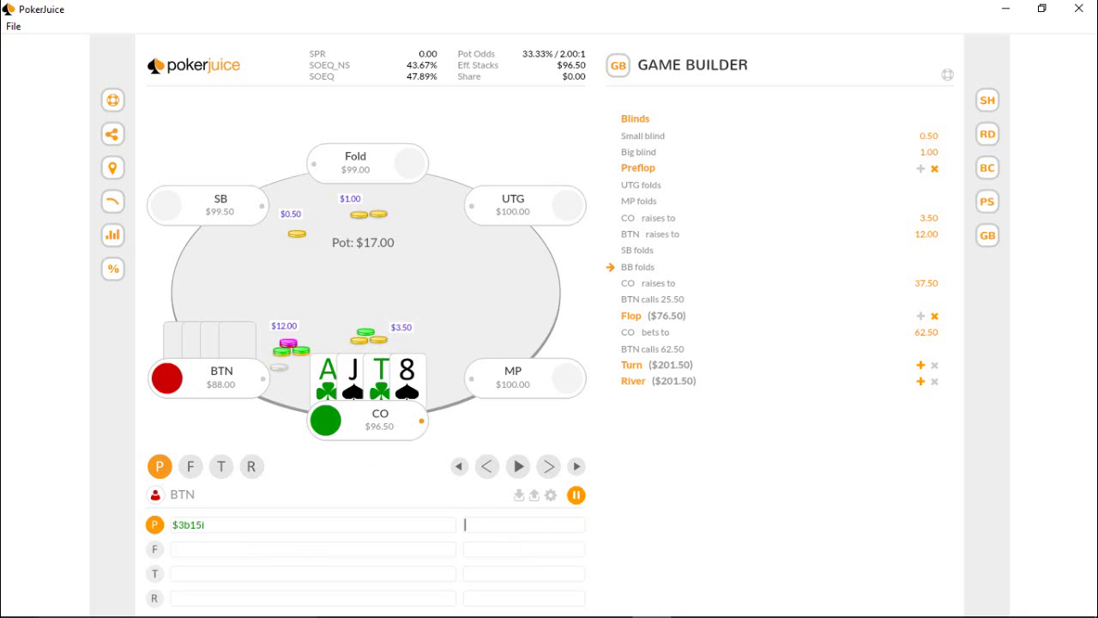
left_click(577, 496)
- Advance to CO's 37.50 raise and BTN's call ($76.50 pot), then select BTN's empty range field
left_click(547, 477)
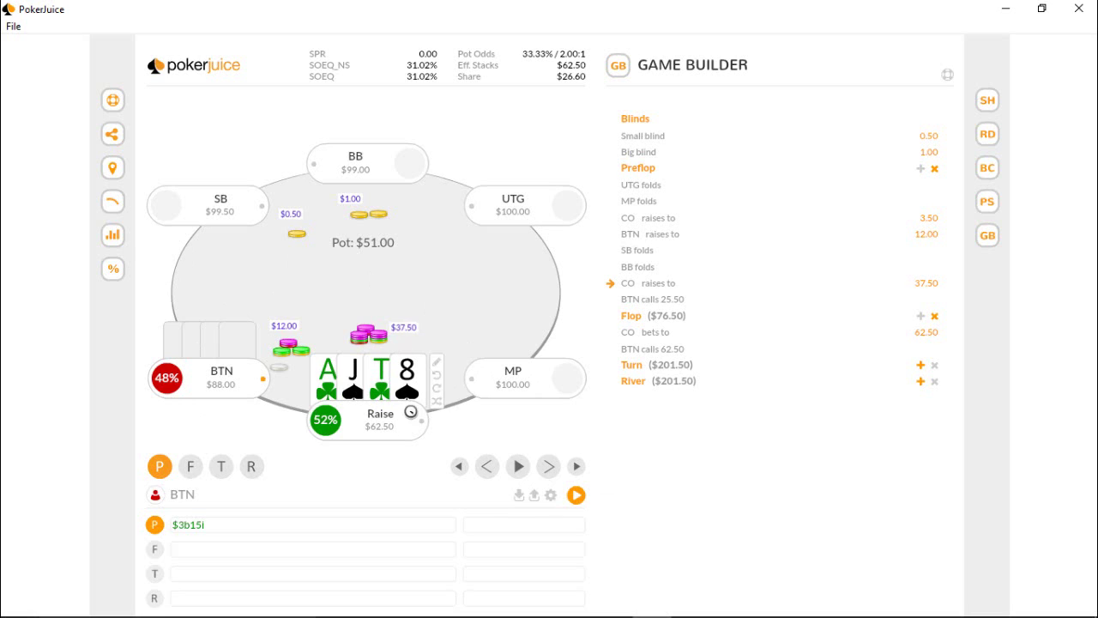
mouse_move(327, 391)
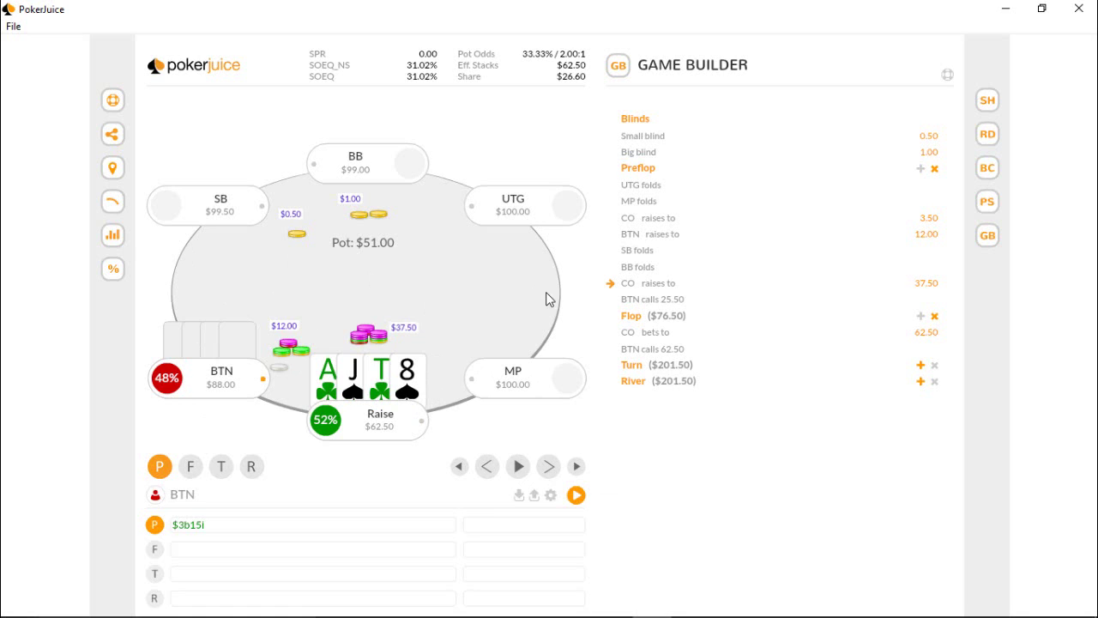
mouse_move(308, 298)
mouse_move(371, 392)
left_click(547, 466)
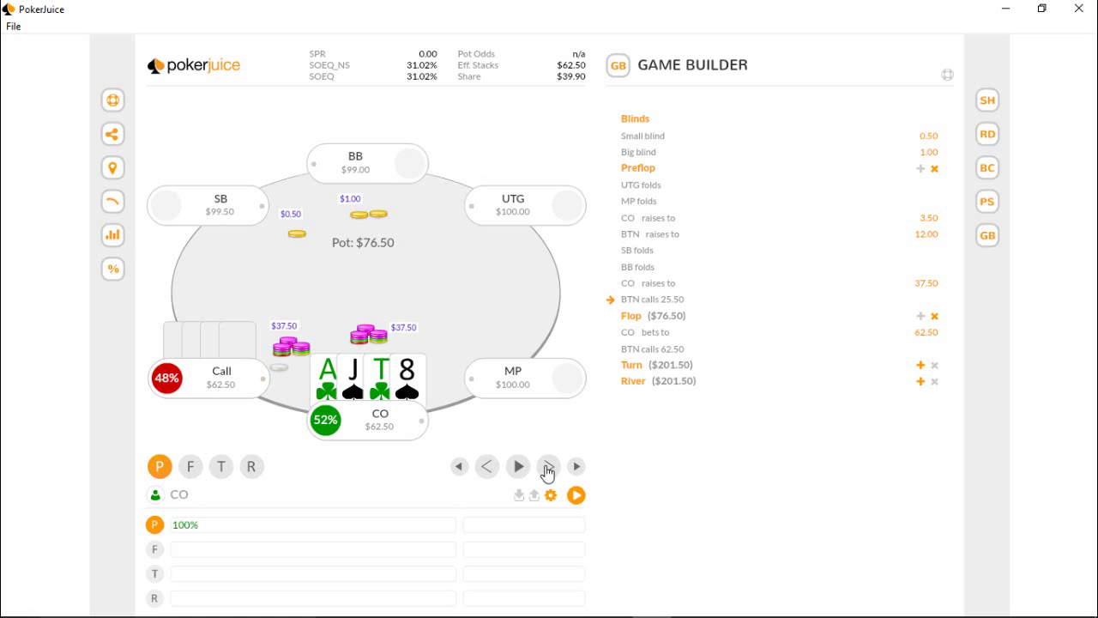
left_click(196, 379)
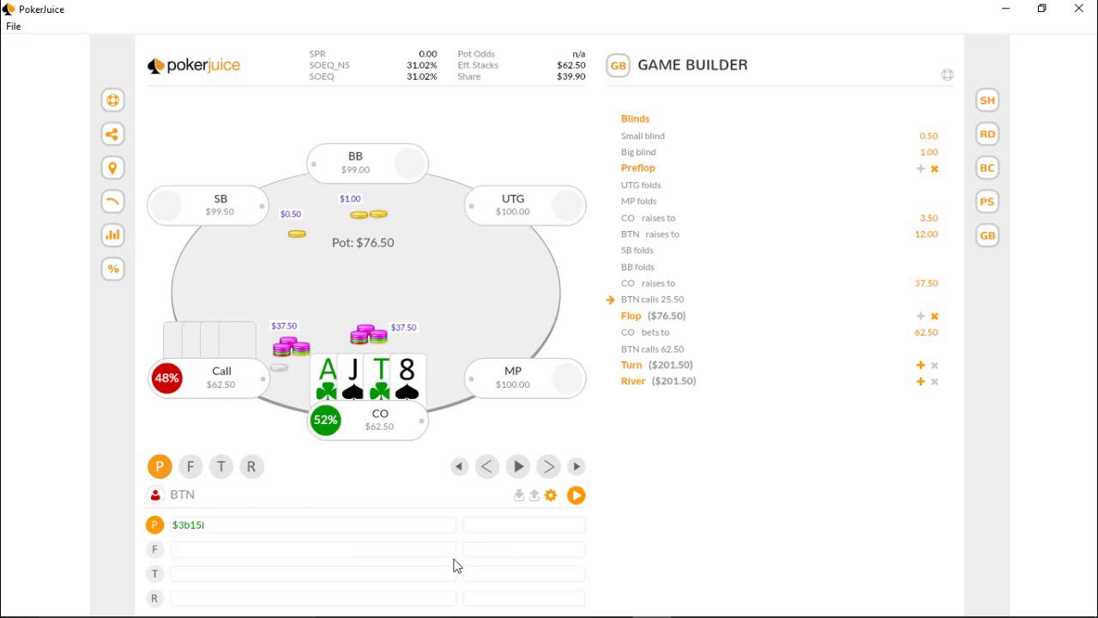
left_click(499, 528)
- Enter AA,AKK as BTN's preflop range and deal the 9♠6♣3♦ flop
type("AA")
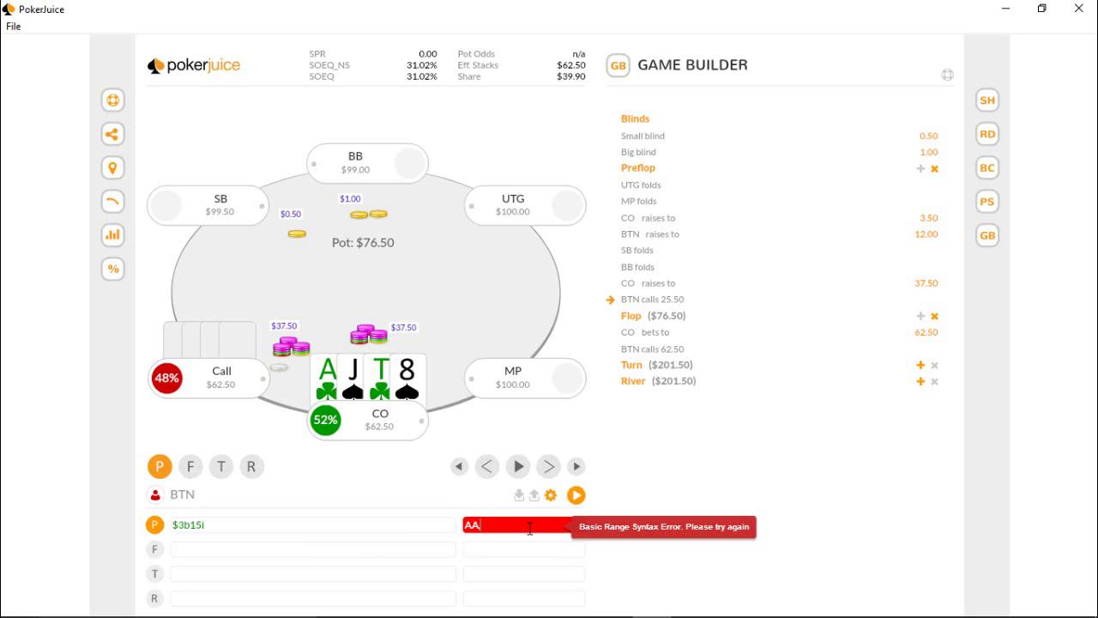
type(",AKK")
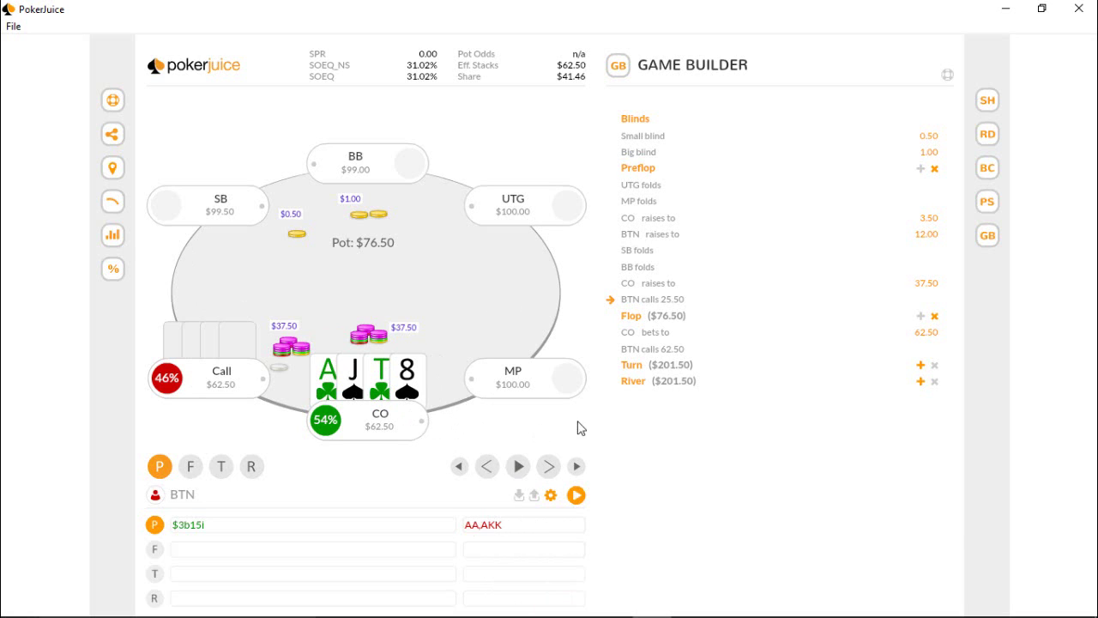
left_click(548, 466)
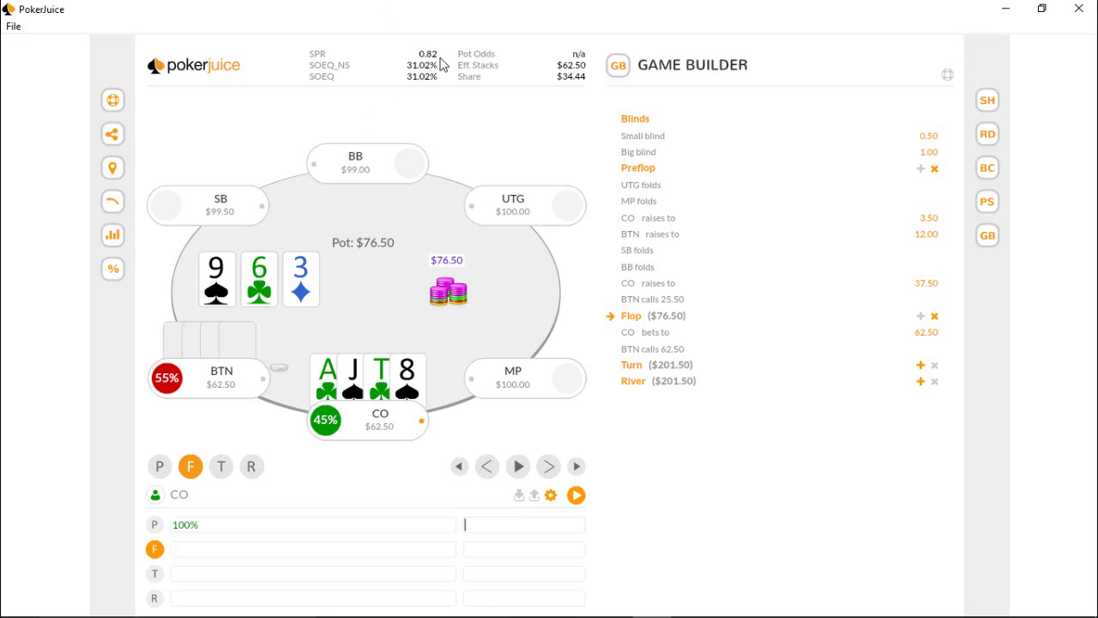
- Replay CO's 62.50 flop bet and BTN's all-in call, bringing the pot to $201.50
mouse_move(422, 82)
mouse_move(326, 436)
mouse_move(363, 446)
mouse_move(362, 252)
left_click(553, 473)
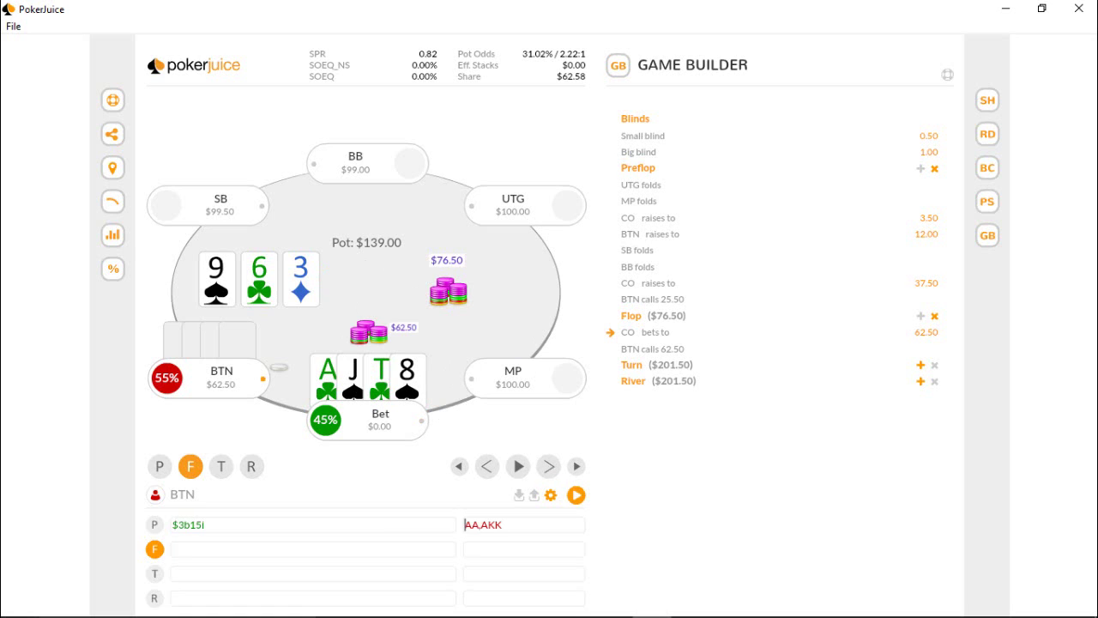
left_click(553, 472)
mouse_move(352, 272)
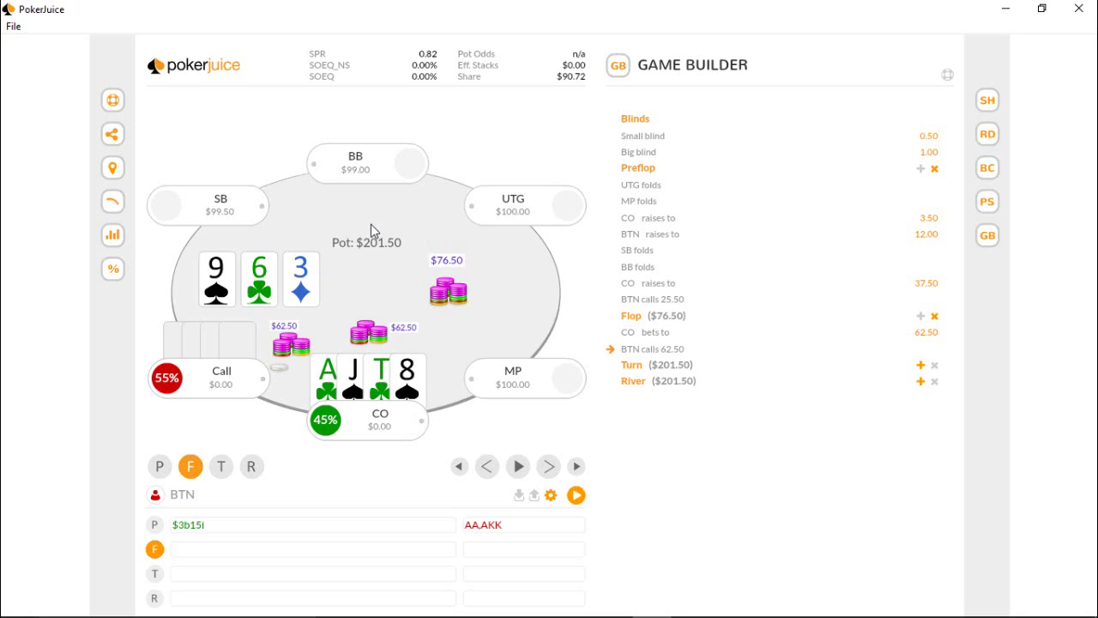
mouse_move(314, 296)
- Set BTN's hole cards to Q♥ Q♠ 7♠ 5♦, giving BTN 68% equity against CO's 32%
right_click(246, 379)
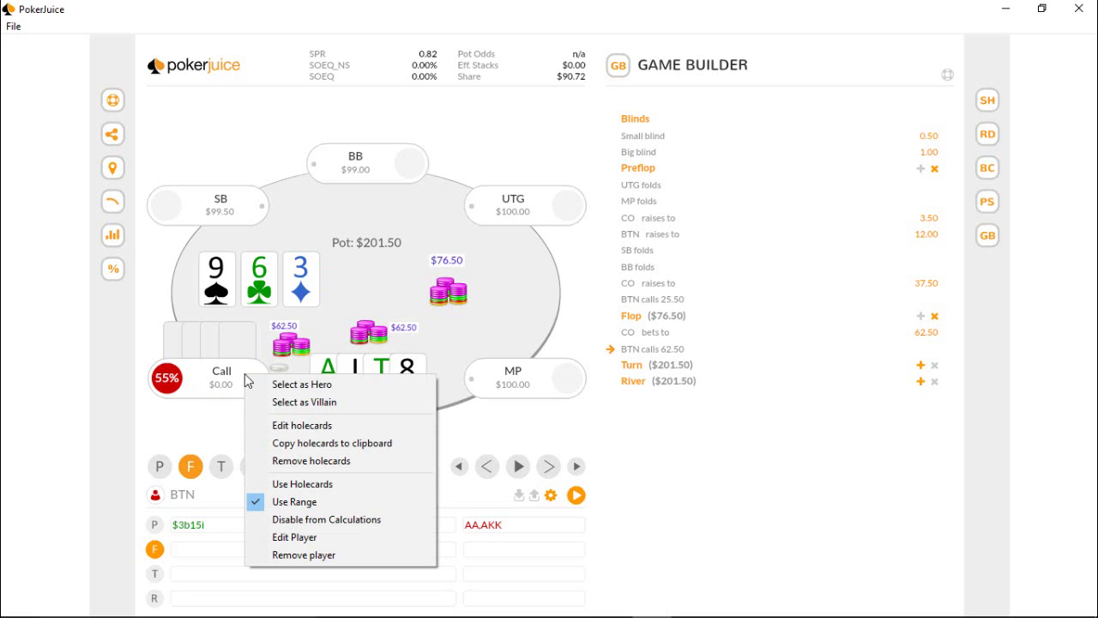
left_click(306, 426)
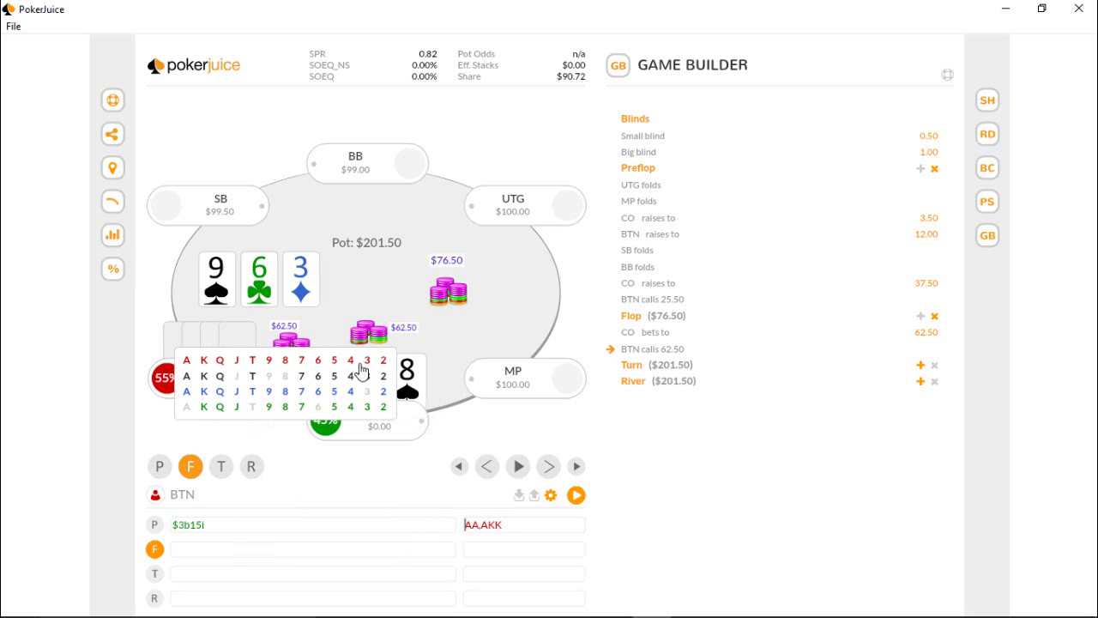
left_click(221, 362)
left_click(220, 378)
left_click(301, 376)
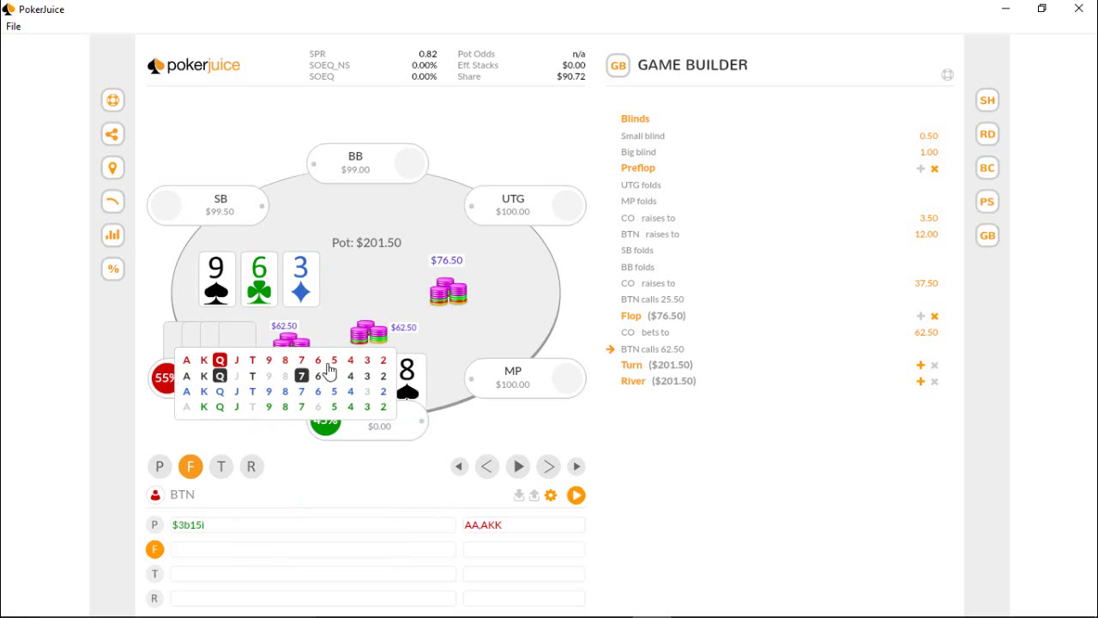
left_click(335, 400)
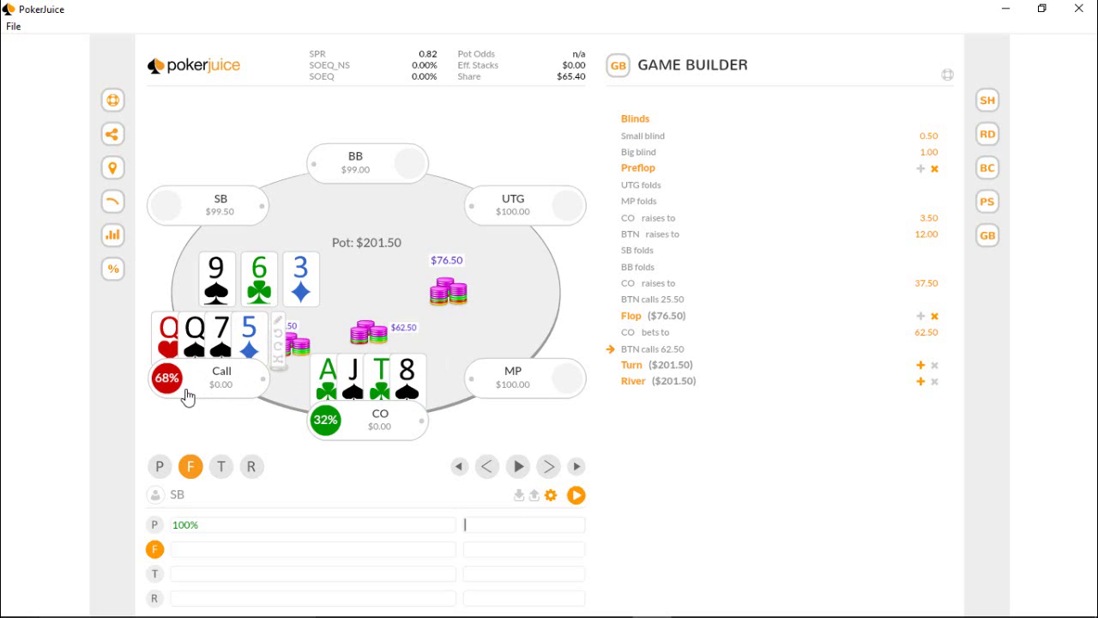
mouse_move(215, 407)
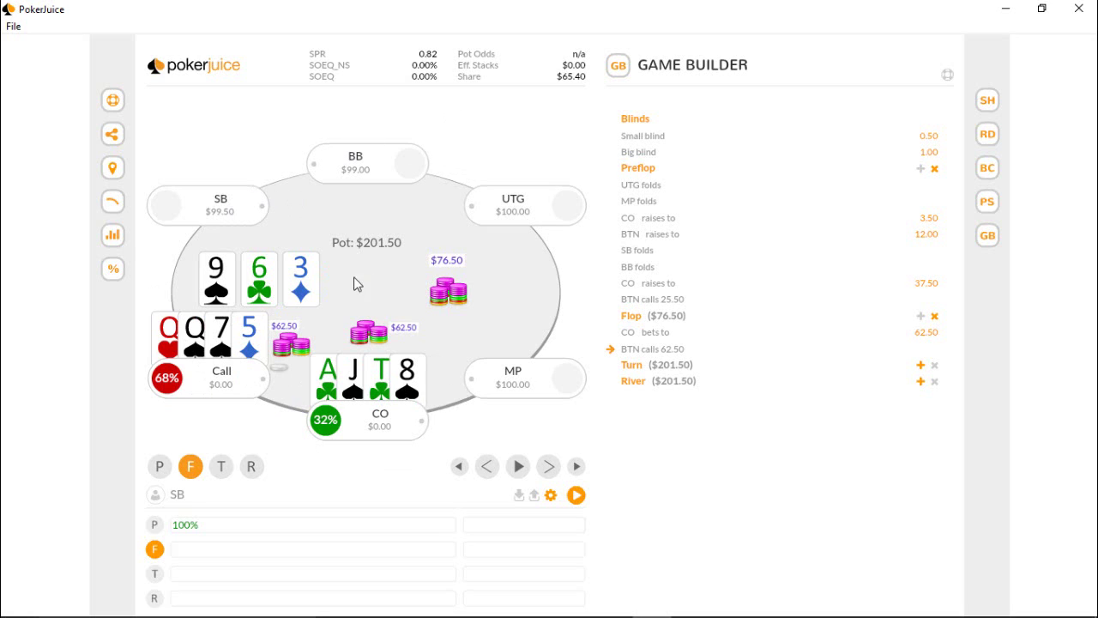
mouse_move(193, 356)
mouse_move(200, 419)
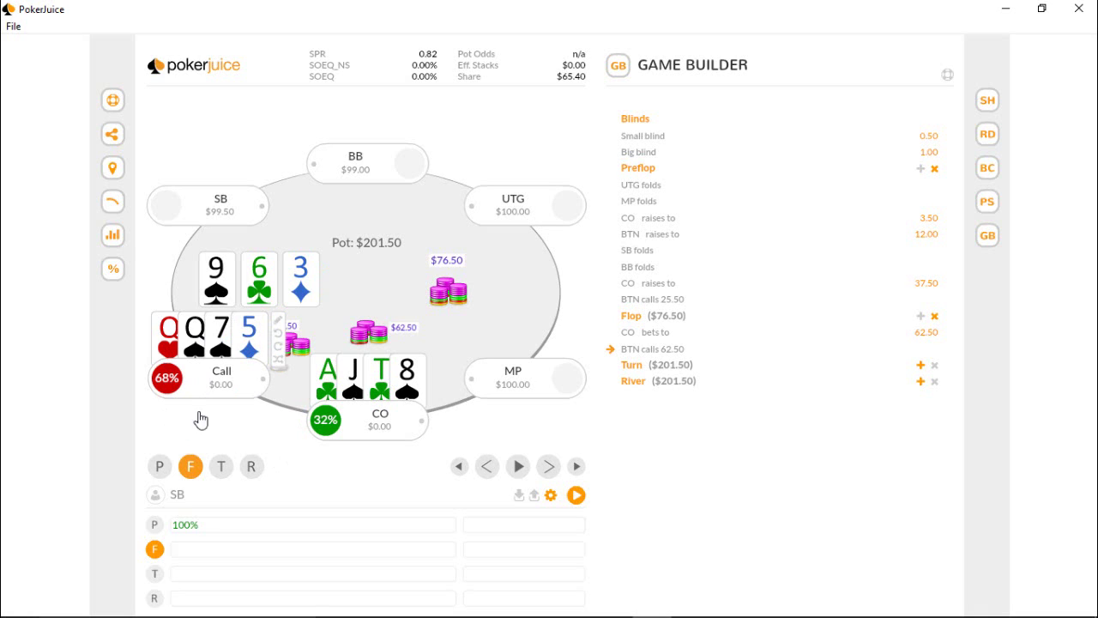
left_click(236, 443)
left_click(187, 328)
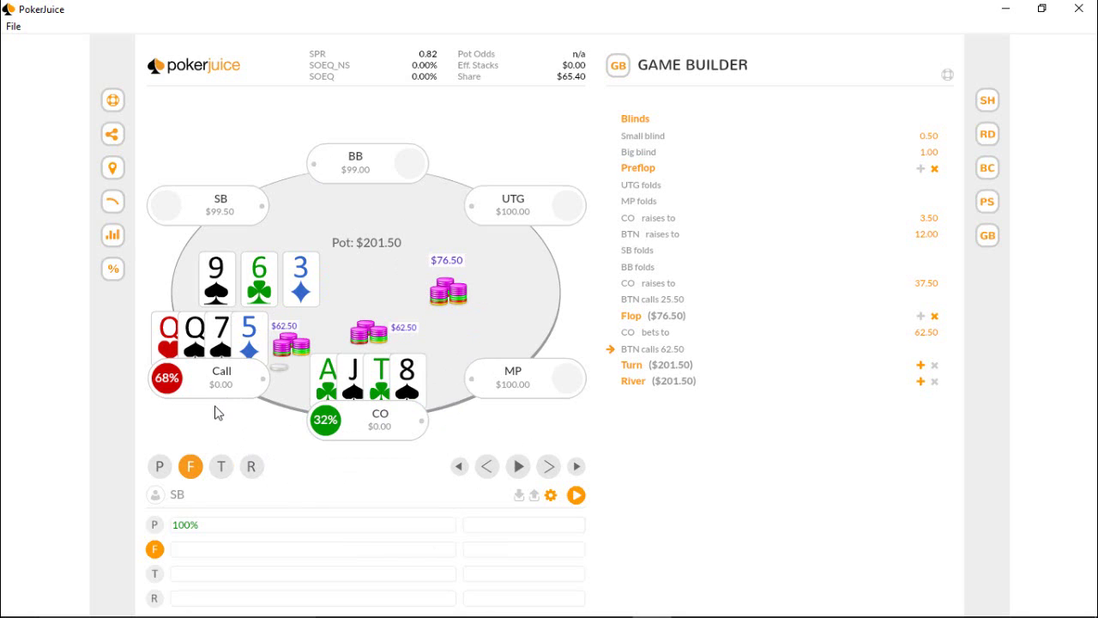
mouse_move(270, 273)
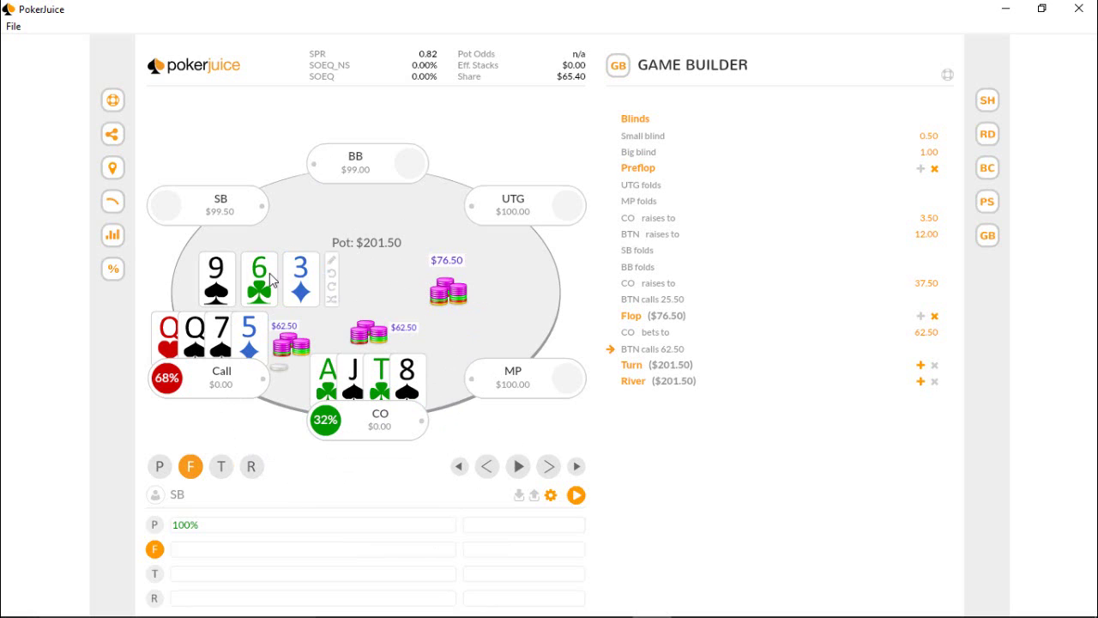